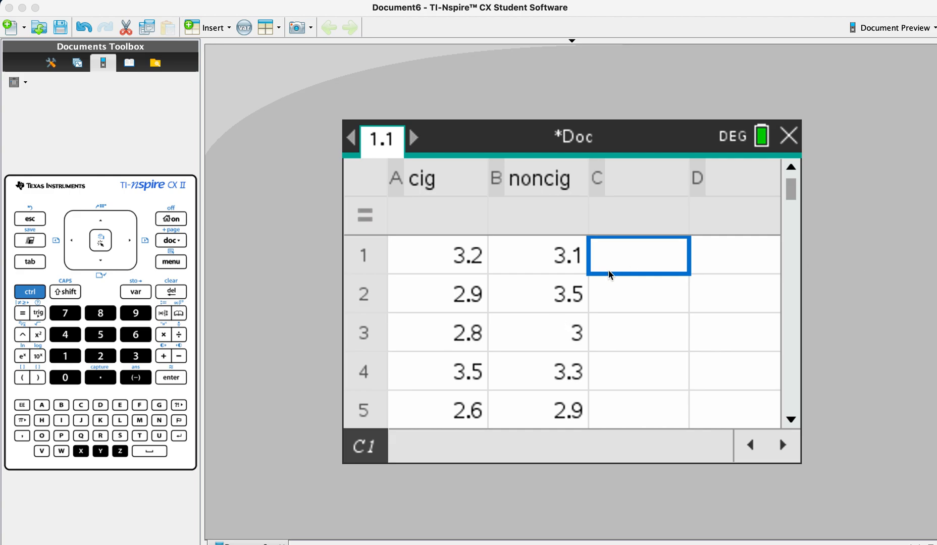
Briefly look through the spreadsheet's menu and back out without choosing anything
left_click(171, 261)
key("Right")
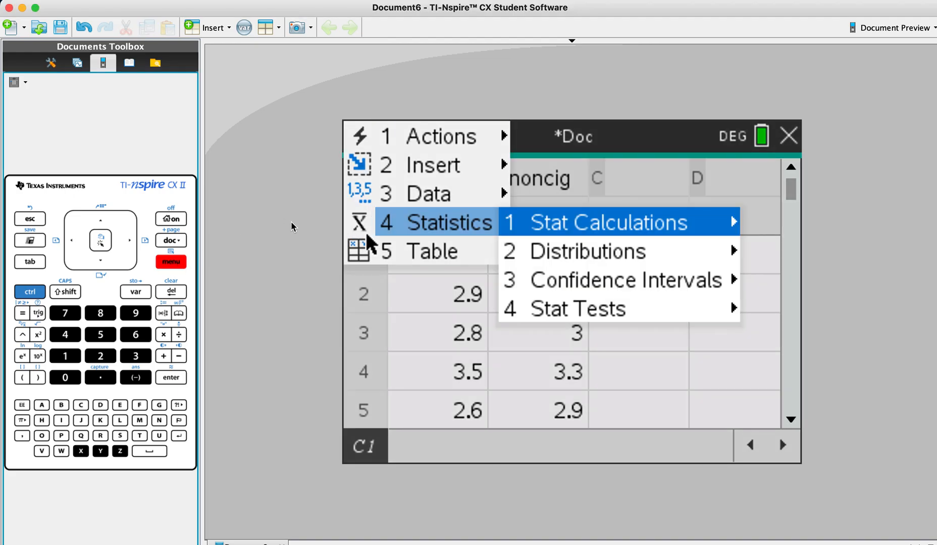
key("Escape")
key("Escape")
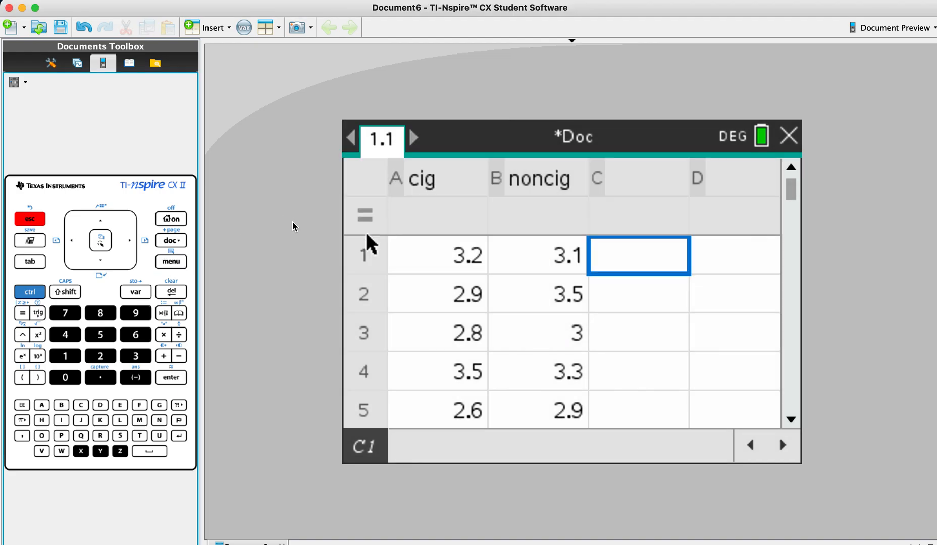
Review the cig values down column A and move back up through column C
left_click(453, 187)
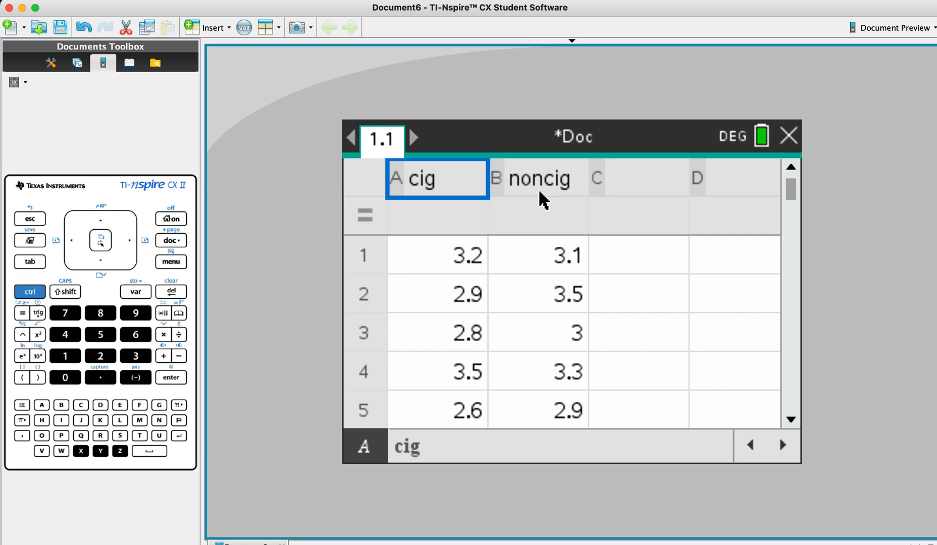
left_click(463, 267)
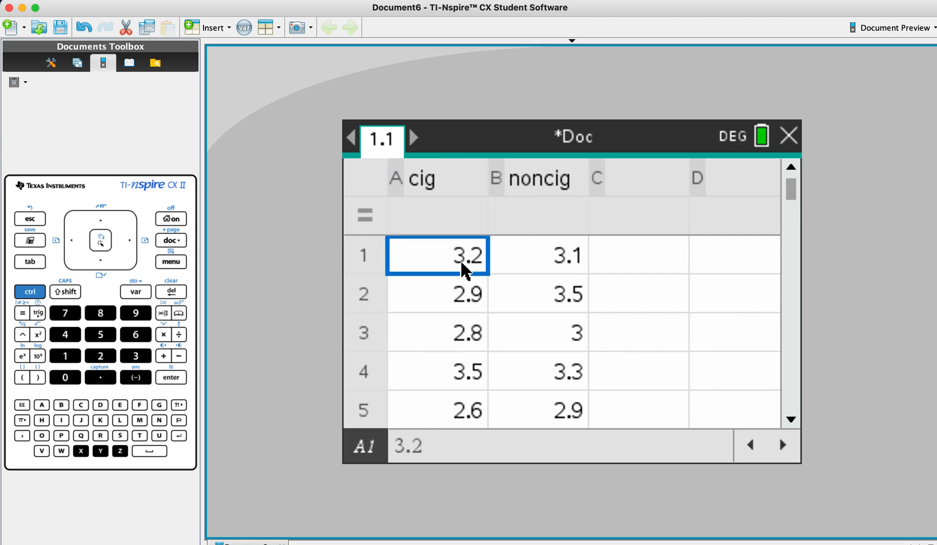
key("Down")
key("Down")
key("Down")
key("Down")
key("Down")
key("Down")
key("Down")
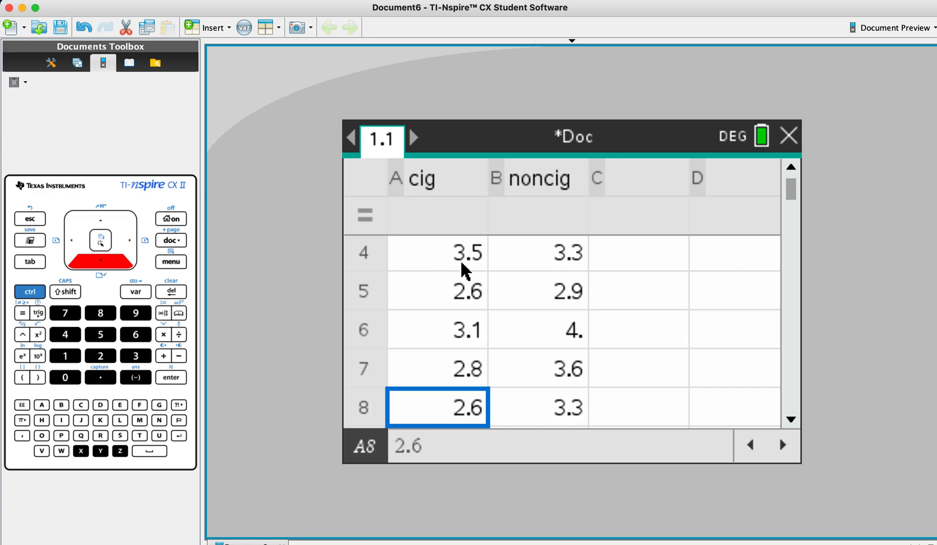
key("Down")
key("Down")
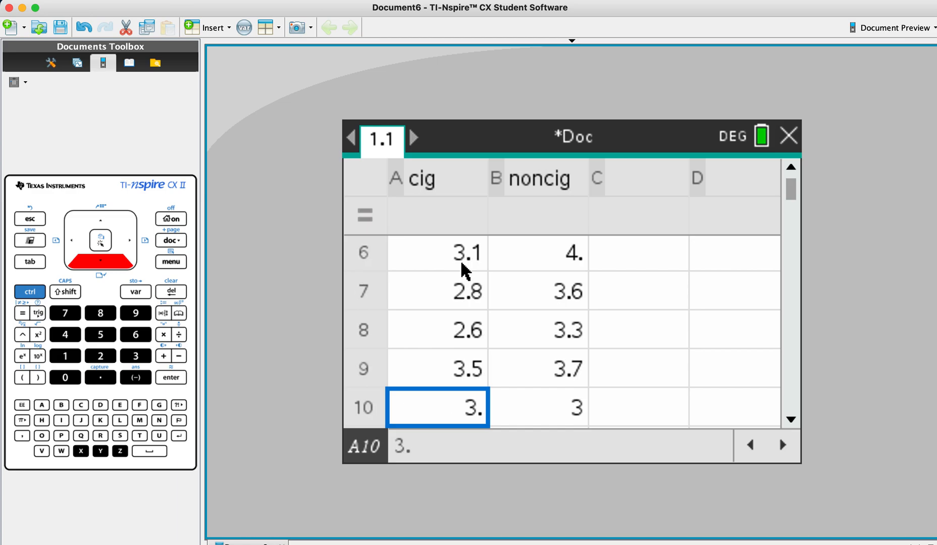
key("Down")
key("Down")
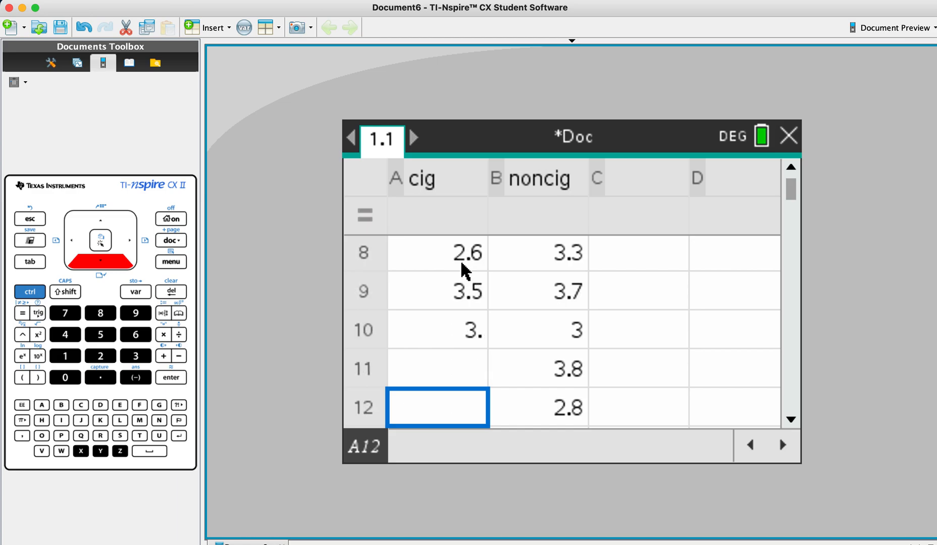
key("Right")
key("Right")
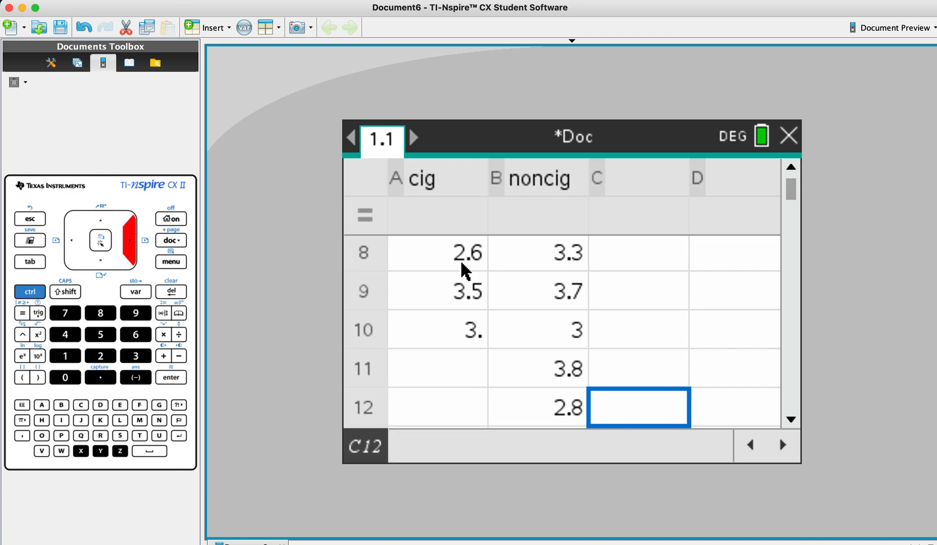
key("Up")
key("Up")
key("Up")
key("Up")
key("Up")
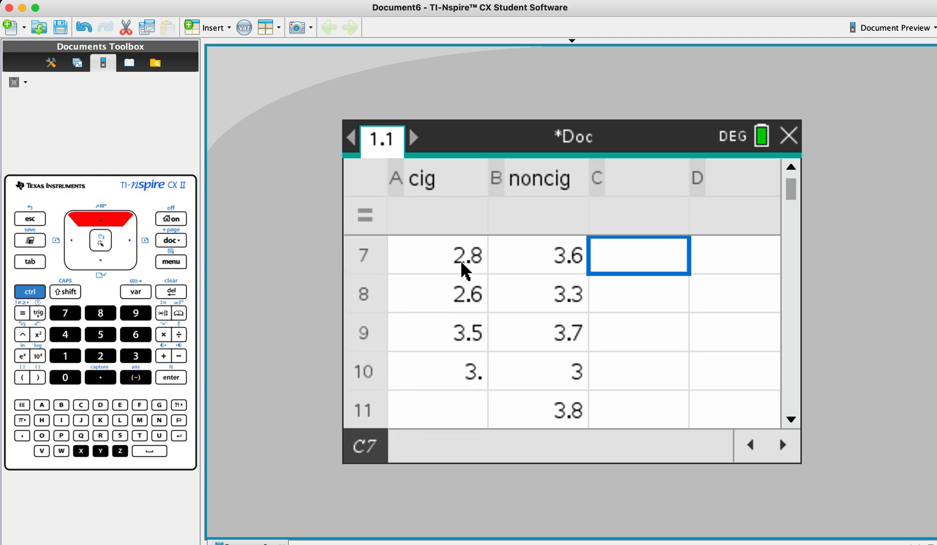
key("Up")
key("Up")
key("Up")
key("Up")
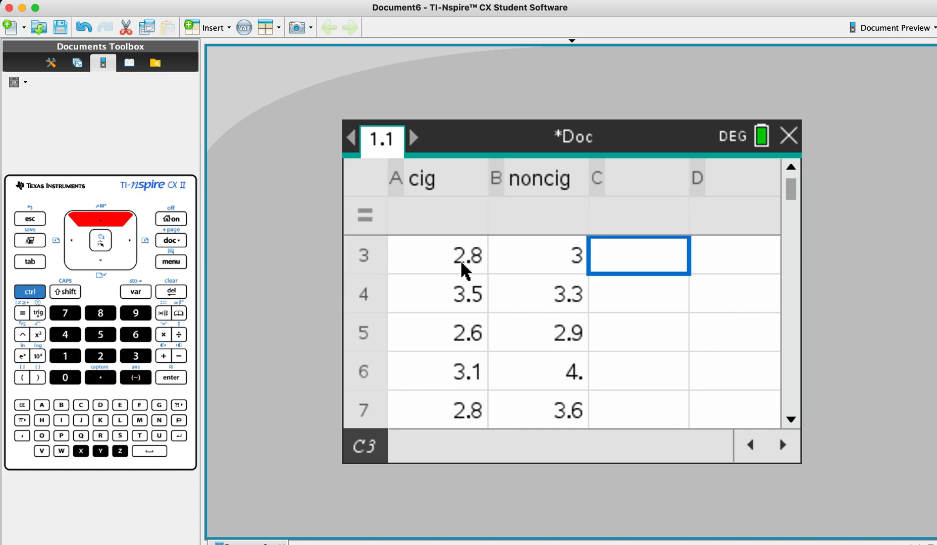
key("Up")
key("Up")
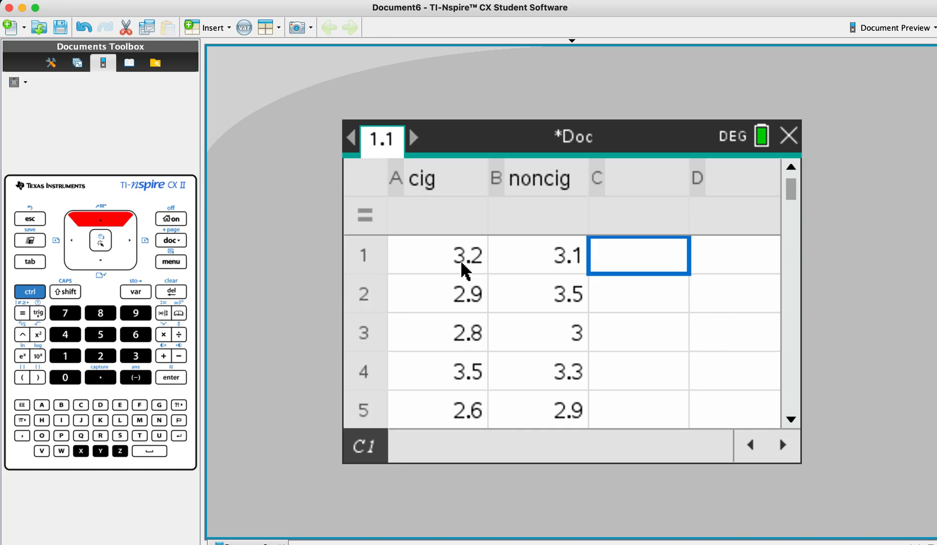
Choose 2-Sample t Test from Statistics > Stat Tests, showing the data input method choice
left_click(181, 263)
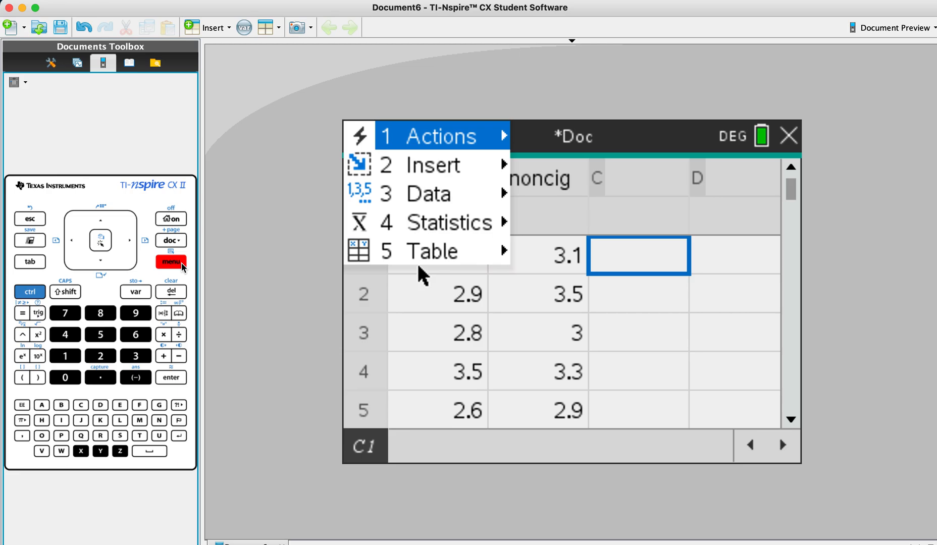
left_click(410, 224)
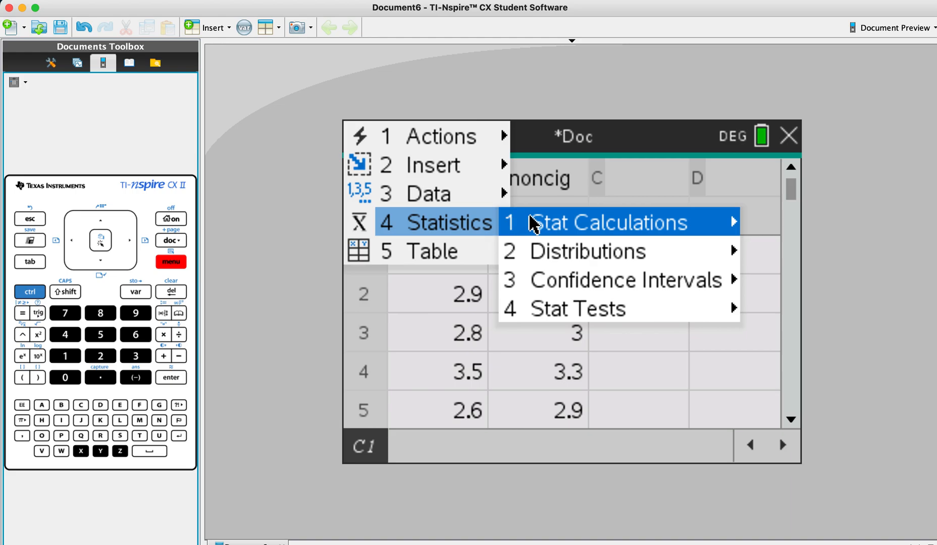
left_click(540, 313)
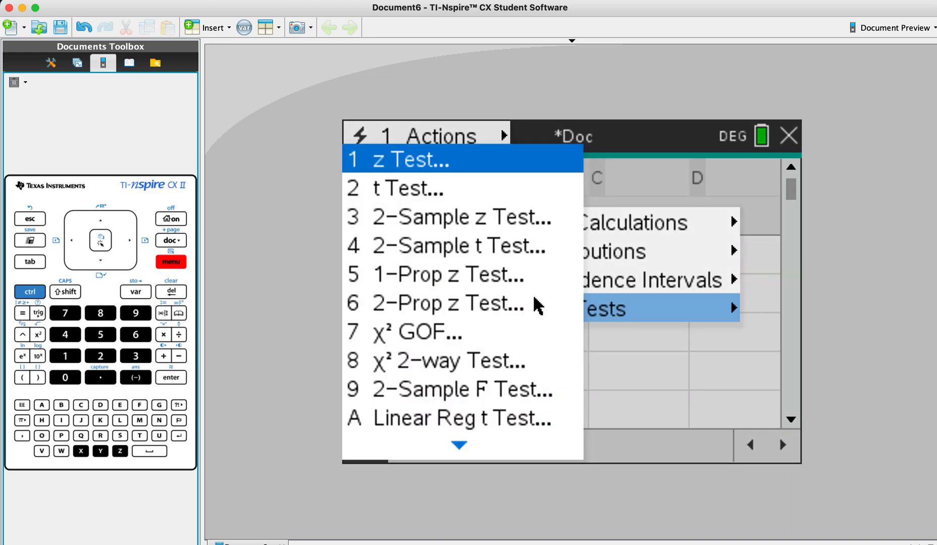
left_click(523, 249)
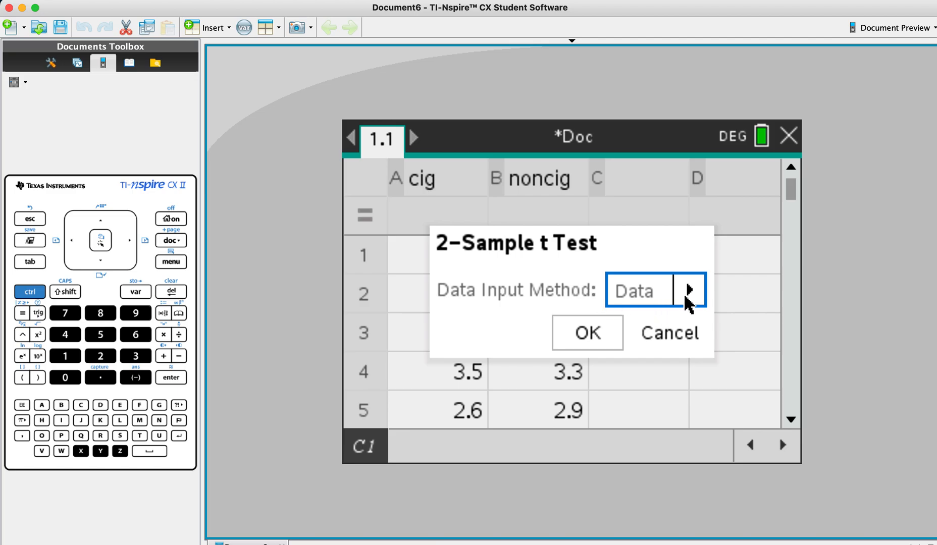
Use Data input with cig as List 1 and noncig as List 2, then view the alternative hypothesis choices
left_click(590, 337)
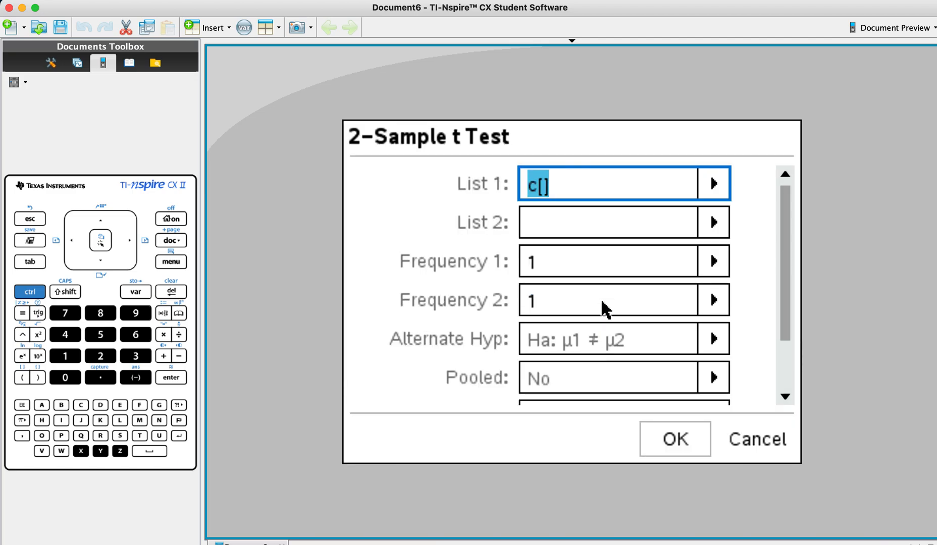
left_click(714, 183)
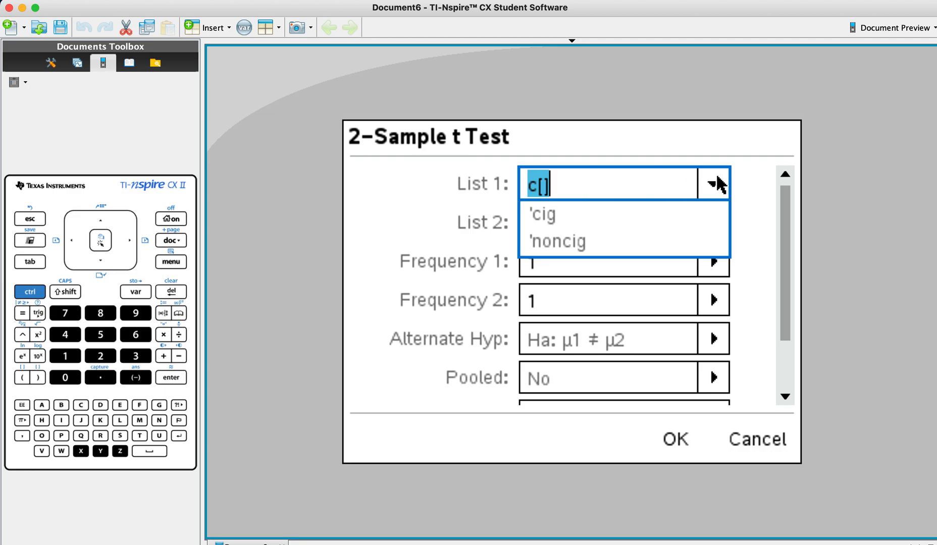
left_click(626, 214)
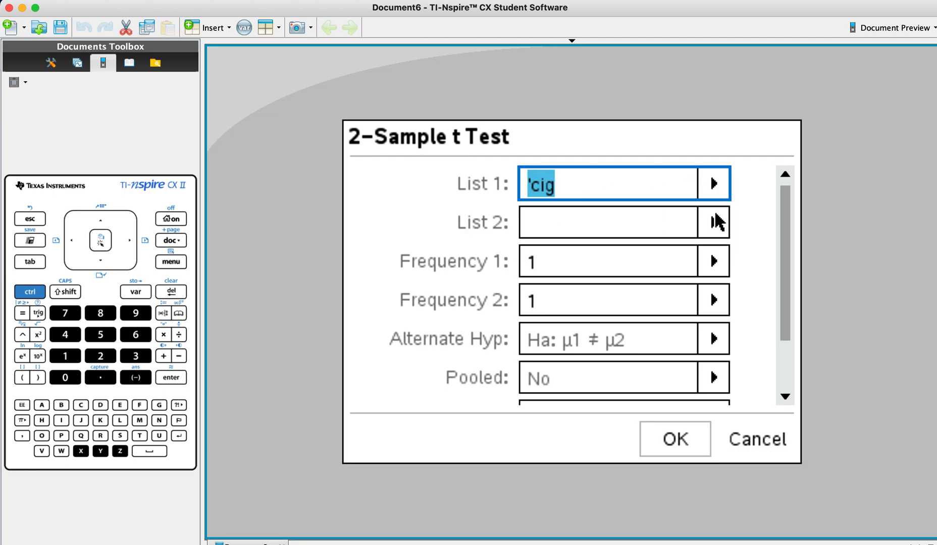
left_click(717, 222)
left_click(647, 283)
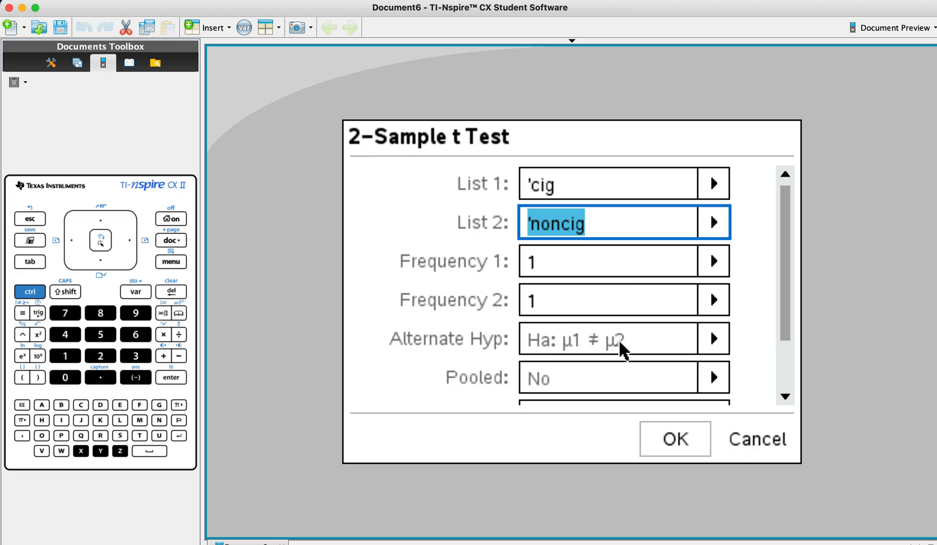
left_click(714, 339)
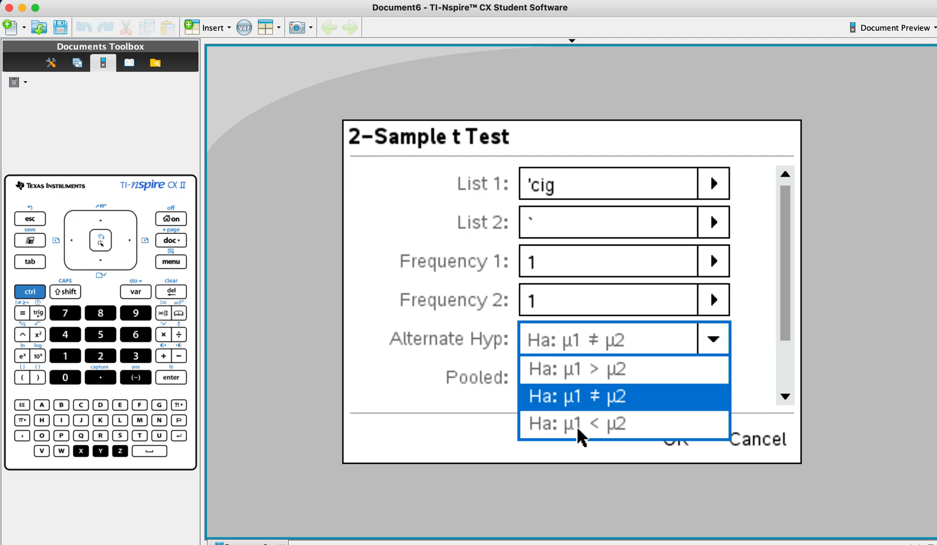
Keep μ1 ≠ μ2, set Pooled to Yes, run the test and dismiss the 'Too few arguments' error
left_click(590, 397)
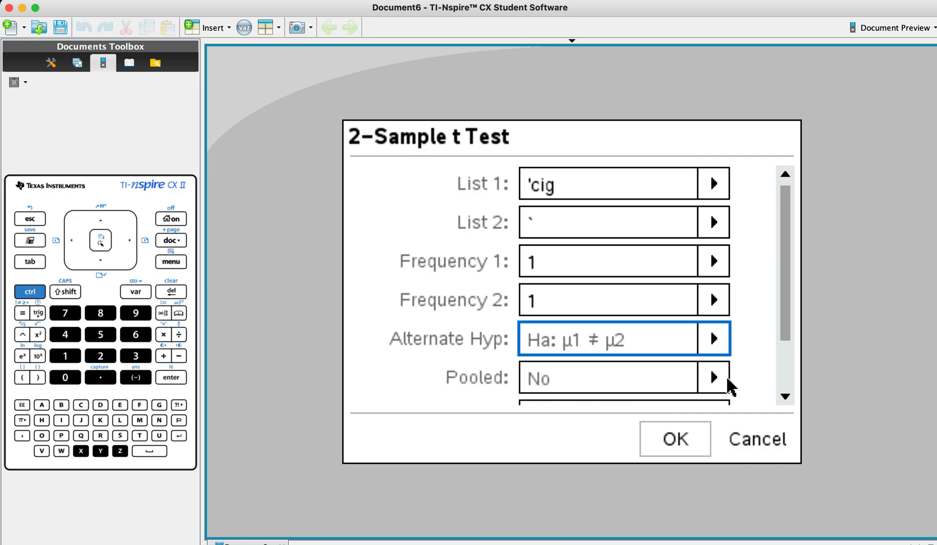
left_click(713, 379)
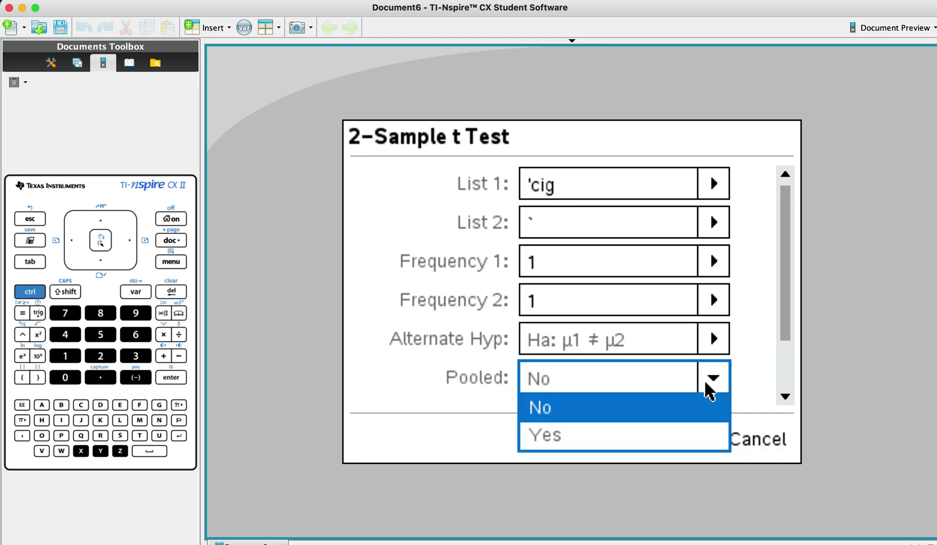
left_click(659, 436)
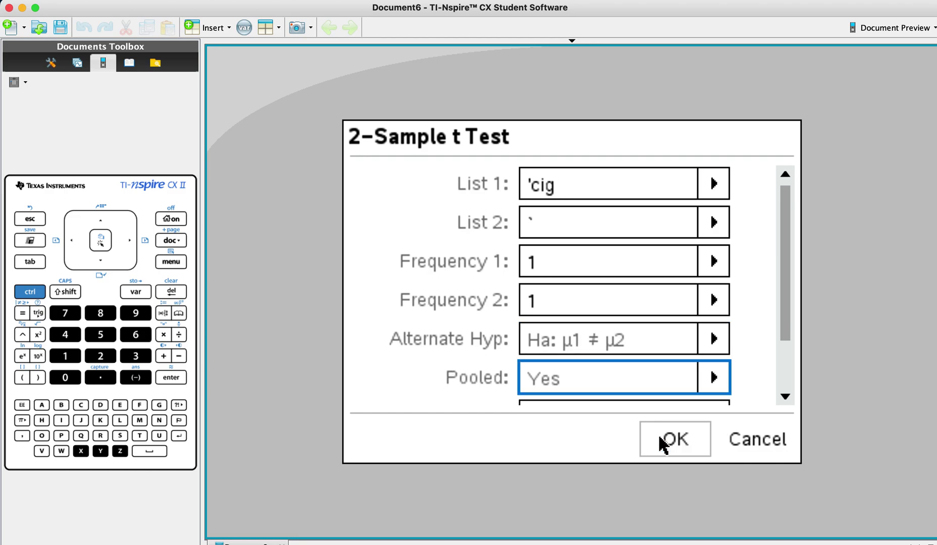
left_click(784, 396)
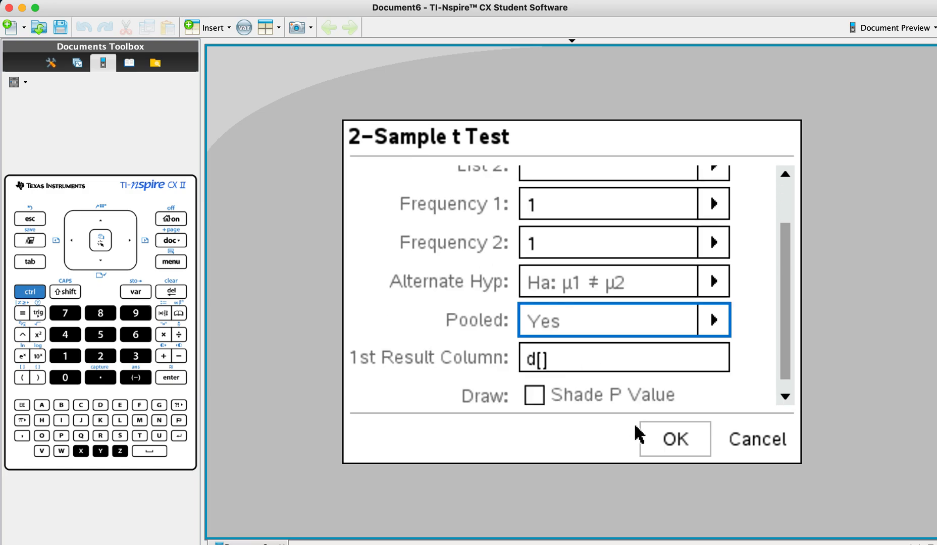
left_click(669, 445)
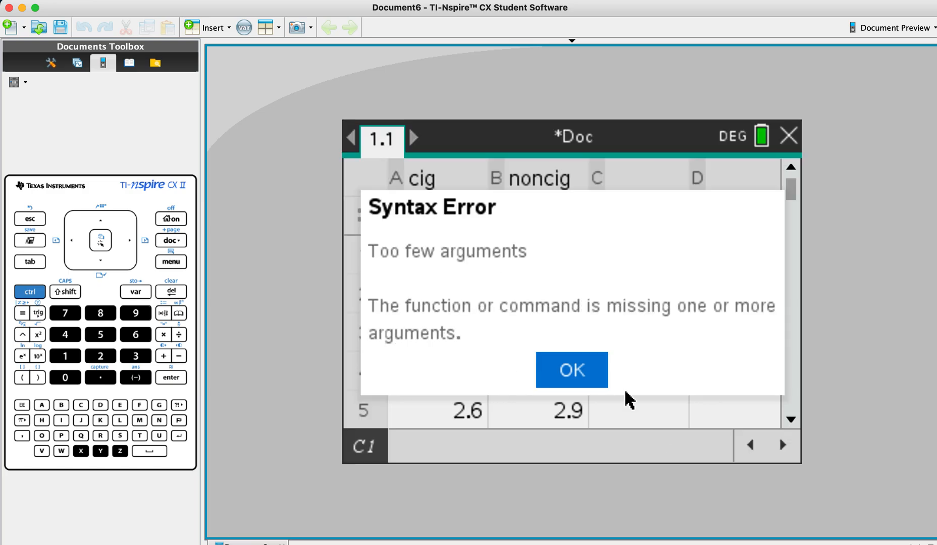
left_click(569, 367)
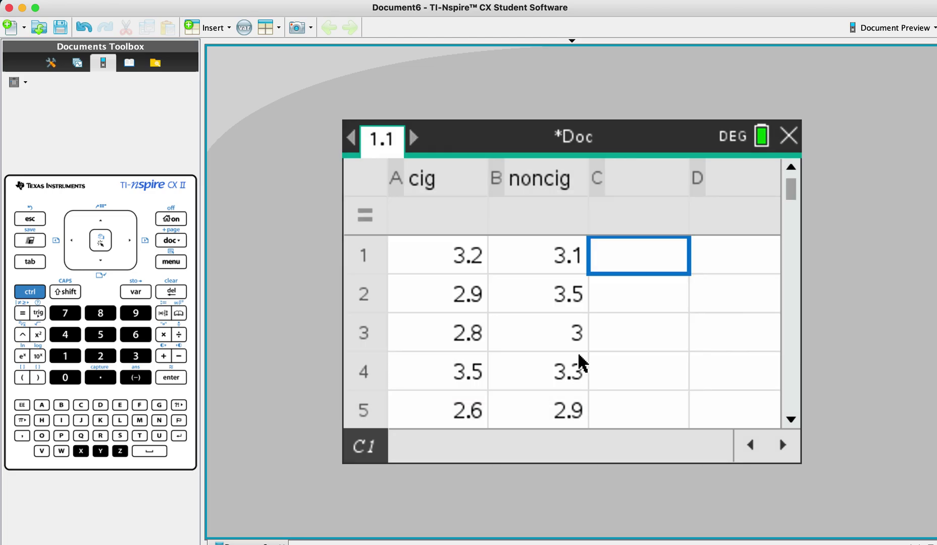
Abandon a command menu from cell C1 and select cell C1 as the result location
double_click(654, 264)
right_click(567, 265)
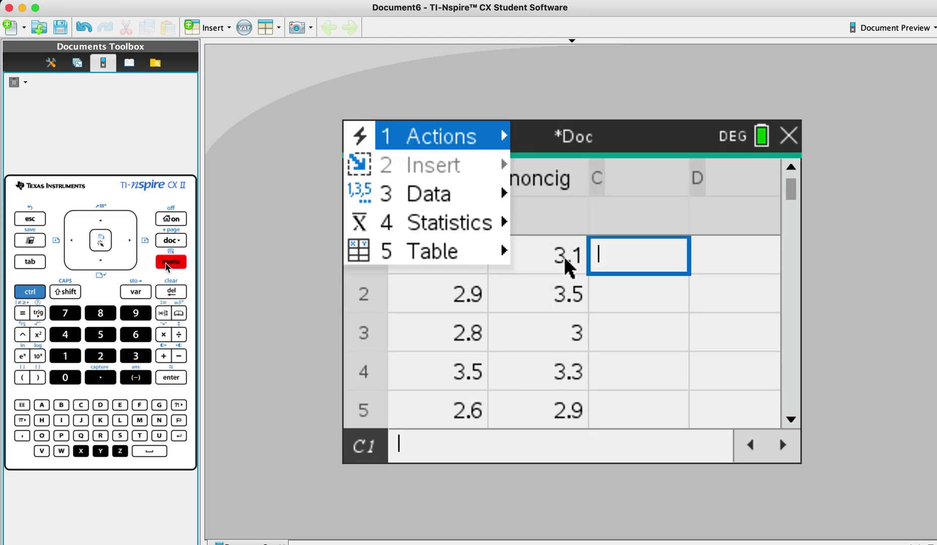
left_click(442, 221)
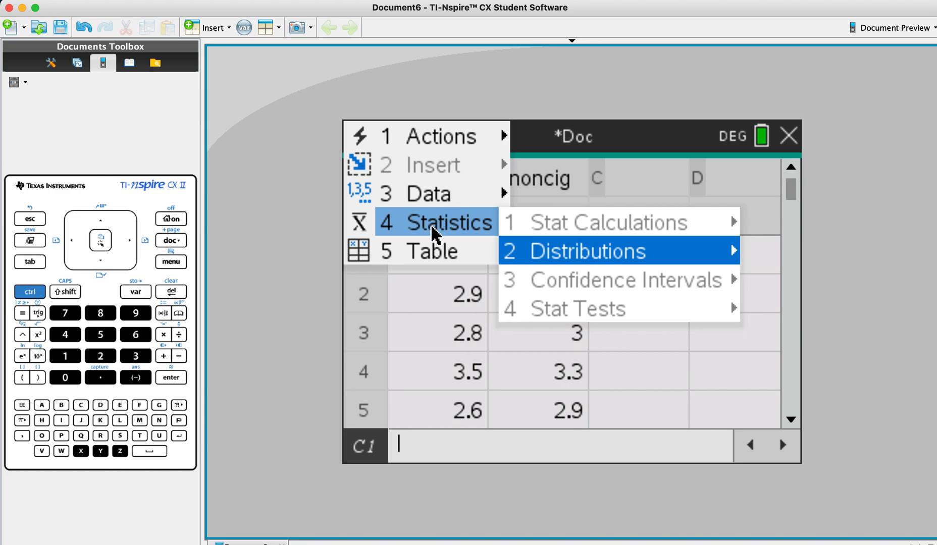
left_click(30, 218)
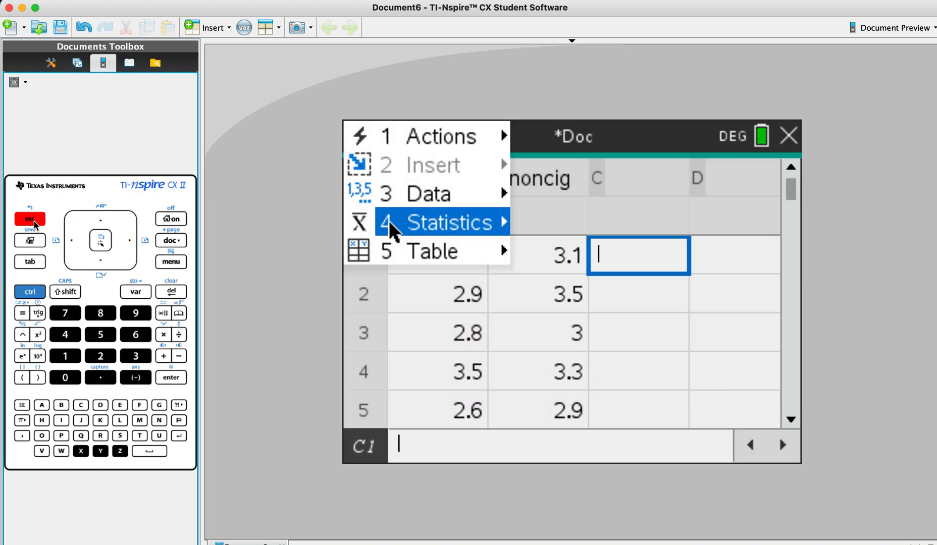
left_click(632, 220)
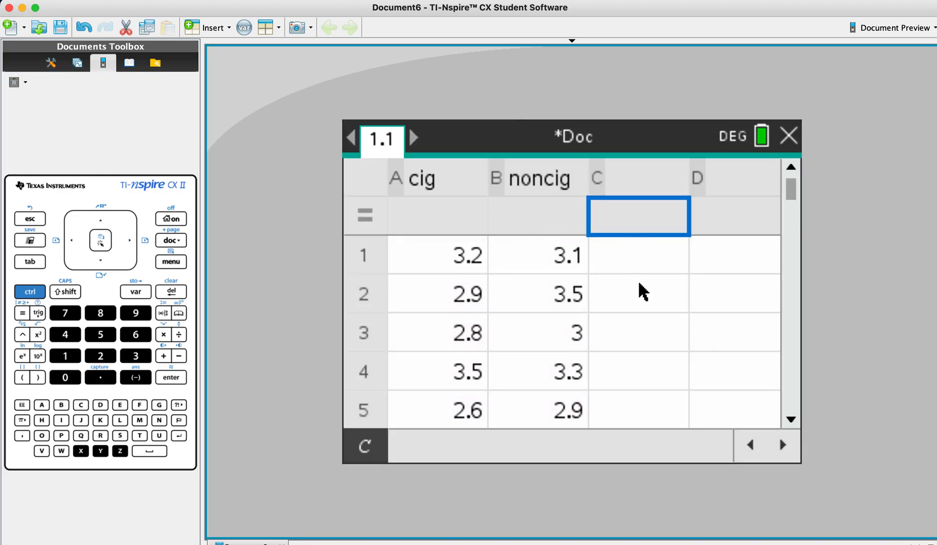
left_click(638, 263)
Start a new 2-Sample t Test from Statistics > Stat Tests
left_click(170, 262)
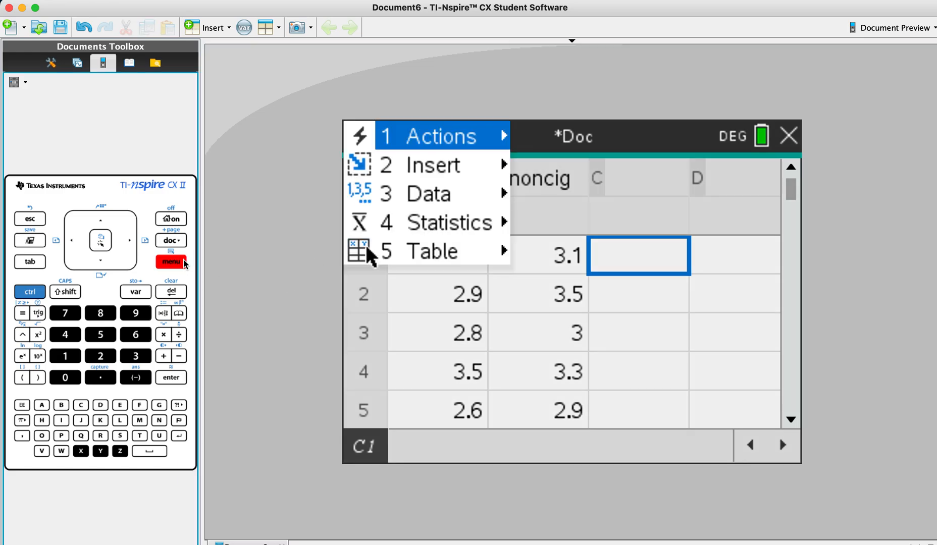
left_click(469, 222)
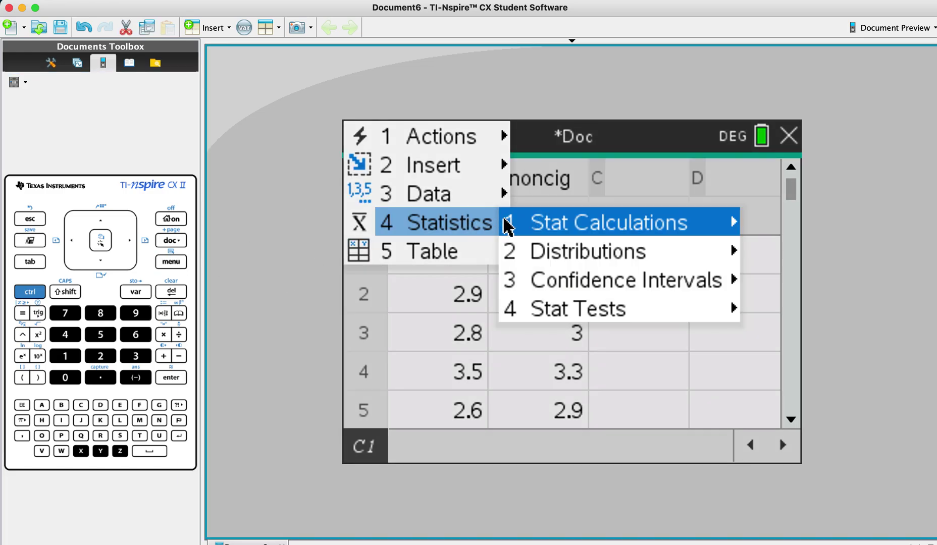
left_click(605, 317)
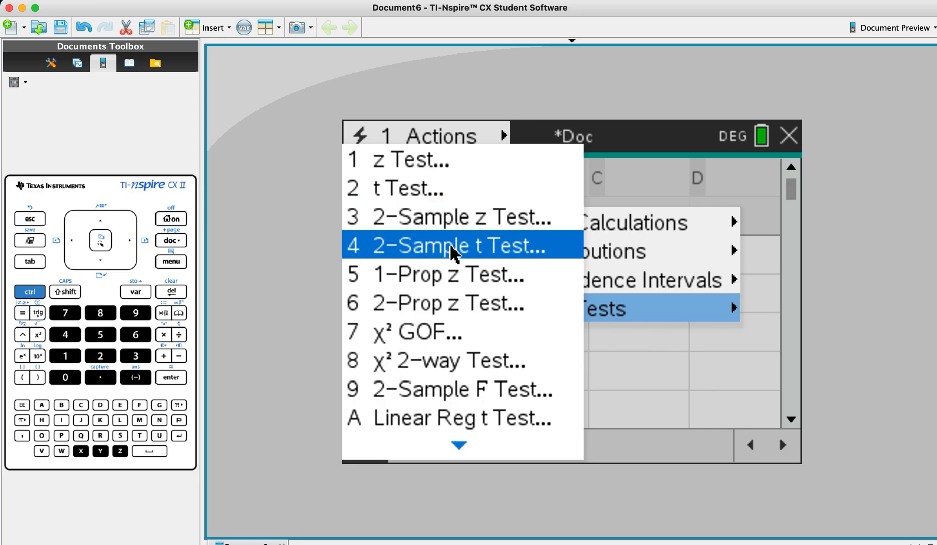
left_click(451, 244)
Run the test with Data input, List 1 cig, List 2 noncig, Pooled Yes, giving t ≈ −2.156, p ≈ 0.0434, df 20
left_click(597, 334)
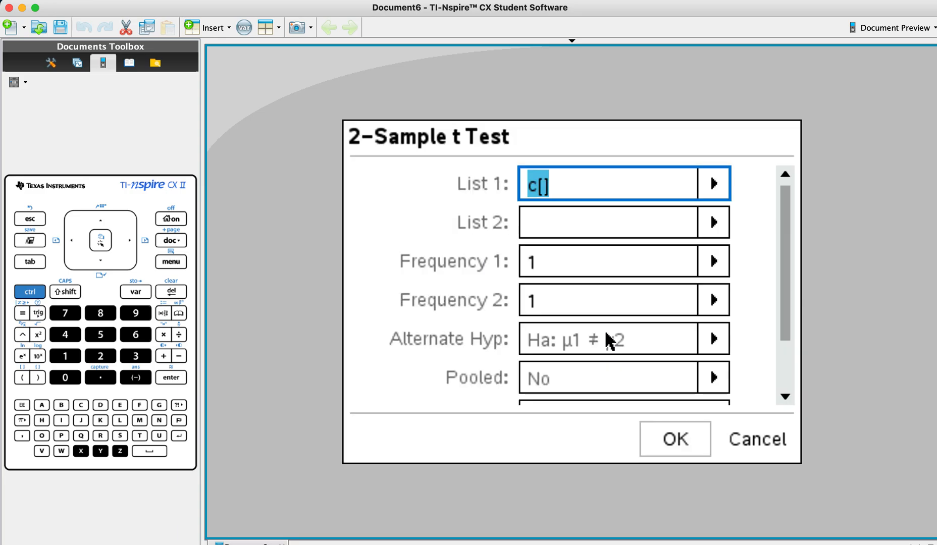
left_click(714, 184)
left_click(556, 213)
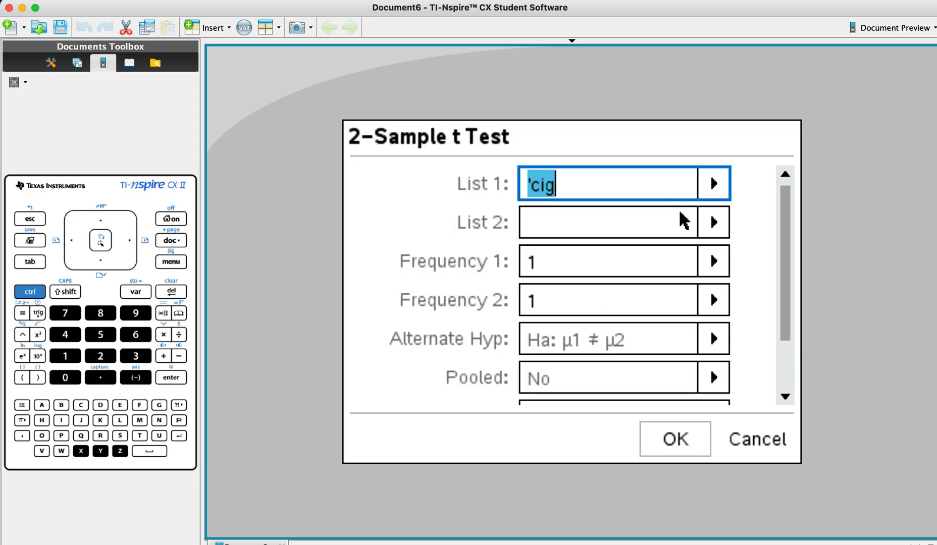
left_click(714, 222)
left_click(659, 274)
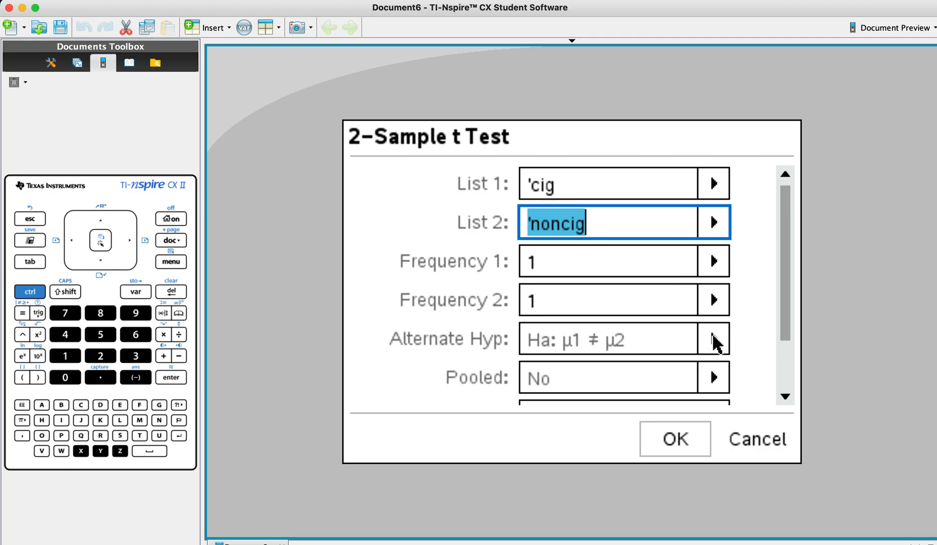
left_click(714, 378)
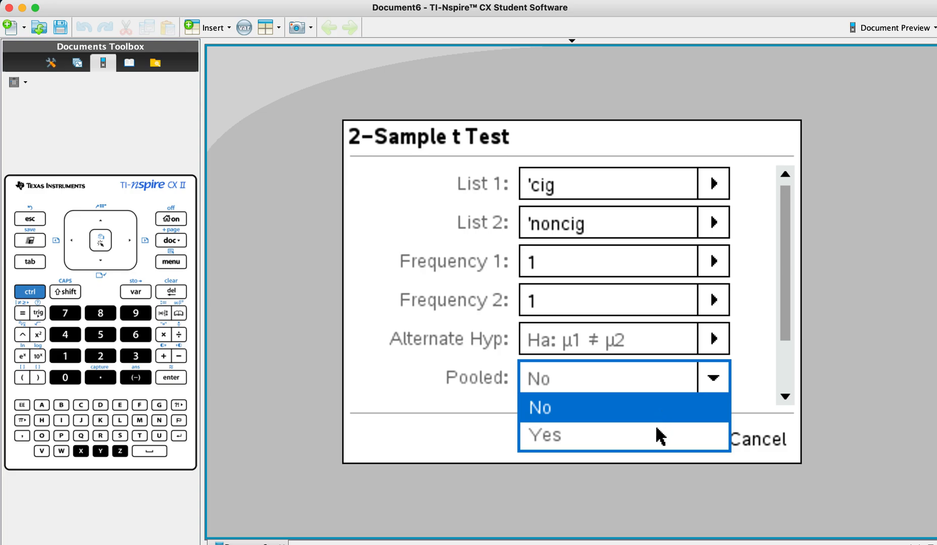
left_click(655, 440)
left_click(666, 443)
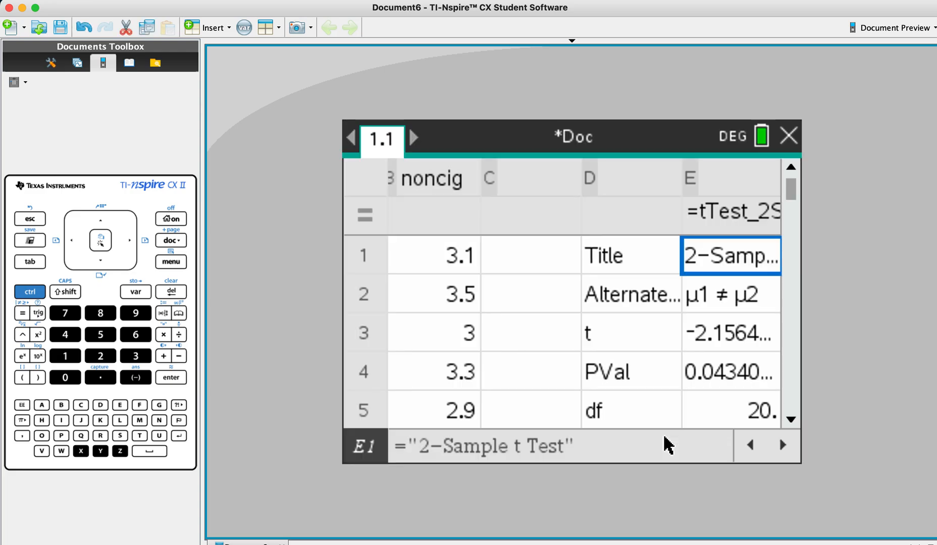
key("Down")
key("Down")
key("Down")
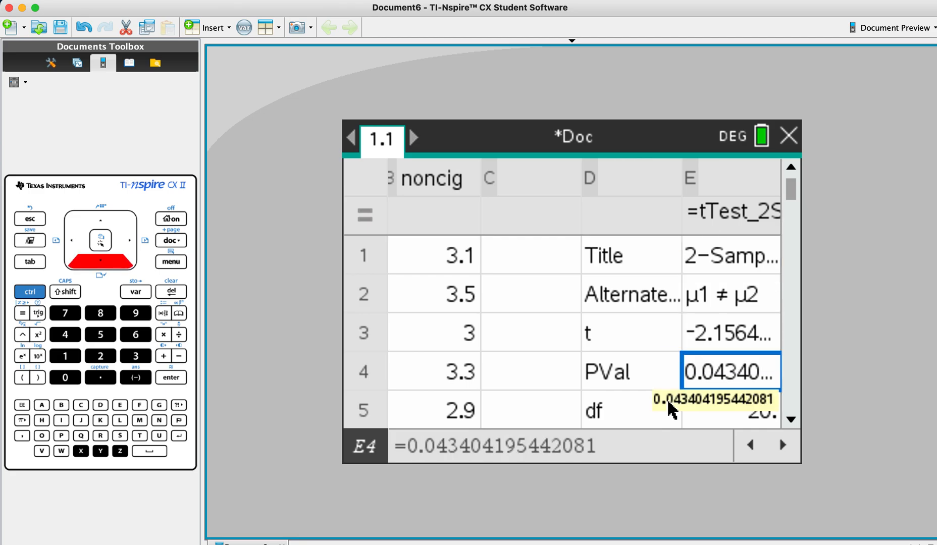
key("Down")
key("Down")
key("Up")
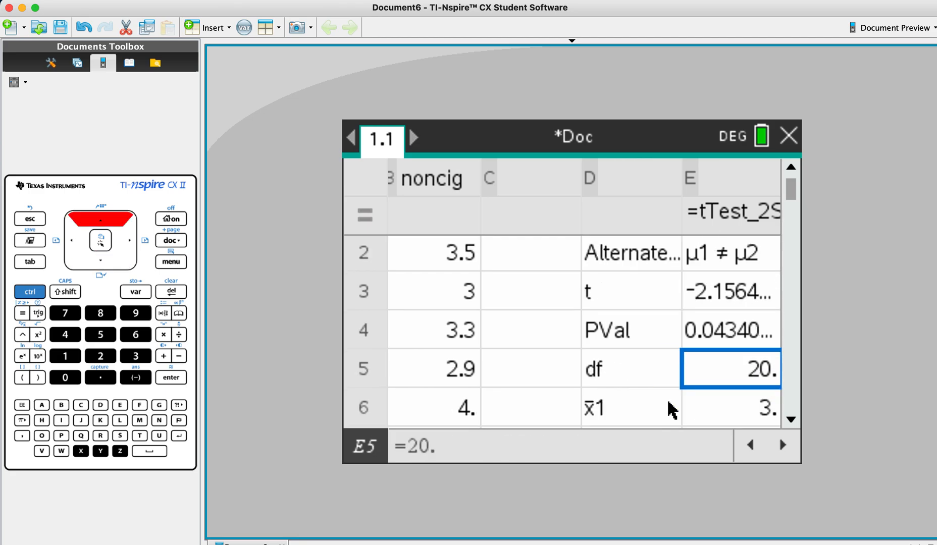
key("Up")
key("Up")
key("Down")
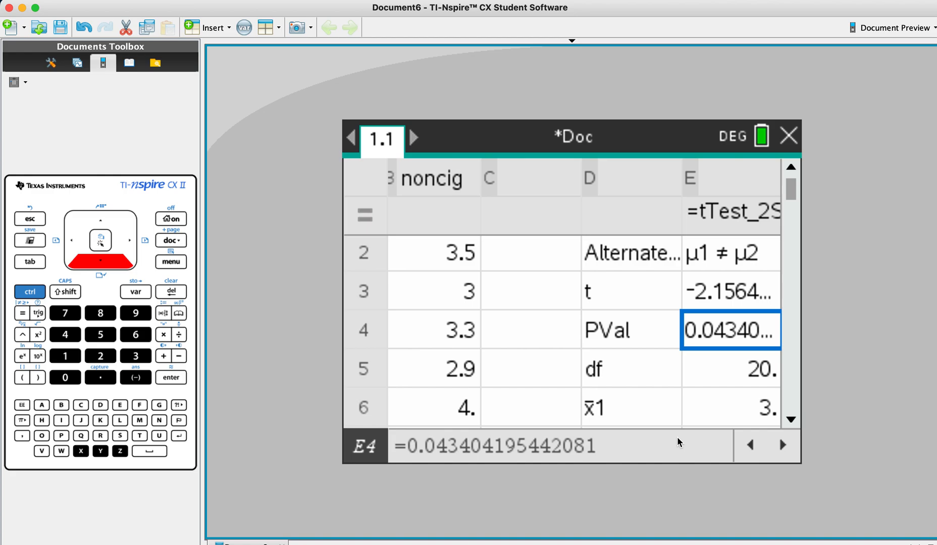